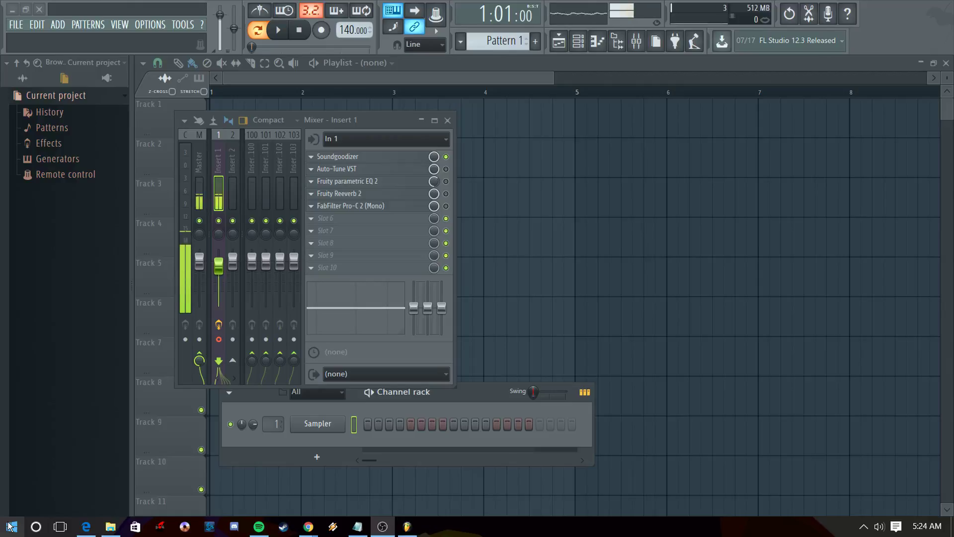
# Step: Open and close the Soundgoodizer window twice to inspect it
pyautogui.click(358, 157)
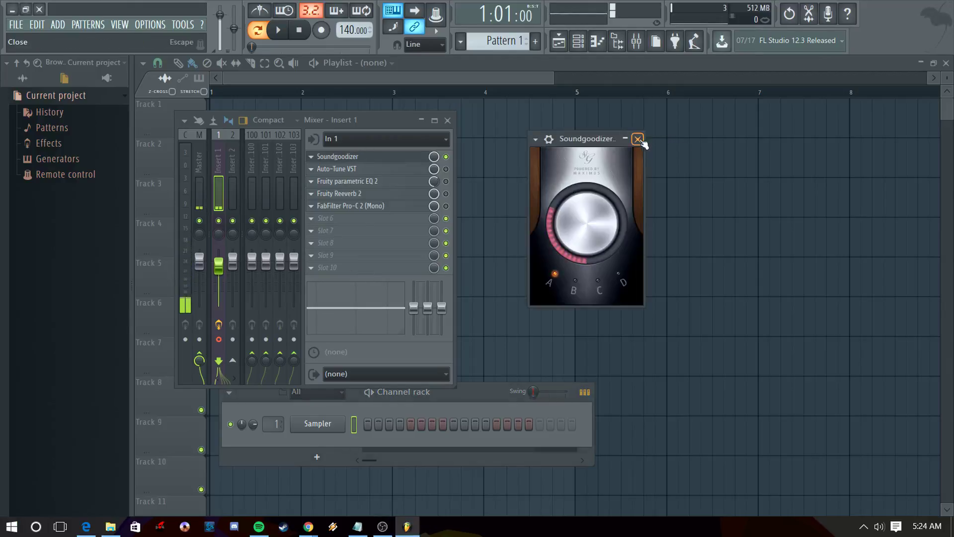
pyautogui.click(639, 139)
pyautogui.click(359, 157)
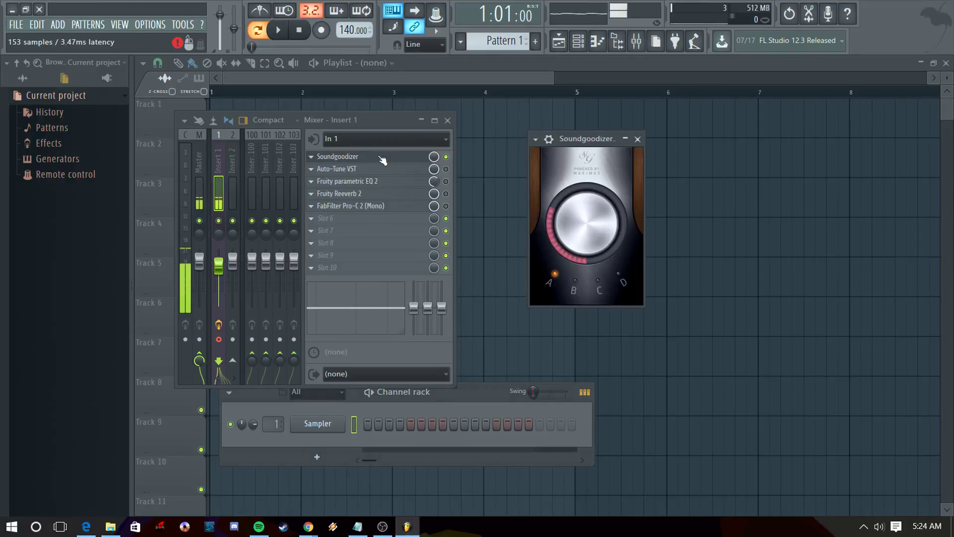
pyautogui.click(639, 140)
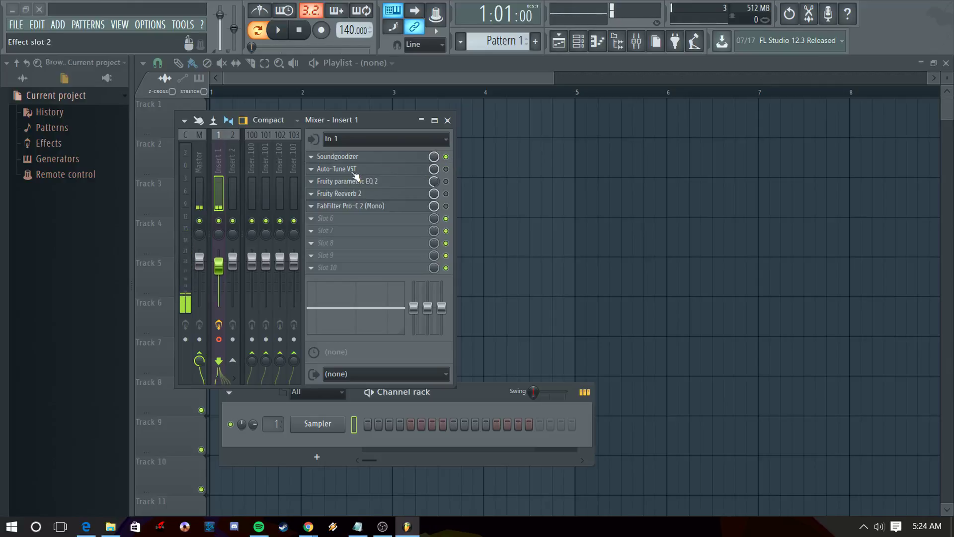
# Step: Look over the Auto-Tune window, then enable Auto-Tune on Insert 1
pyautogui.click(376, 170)
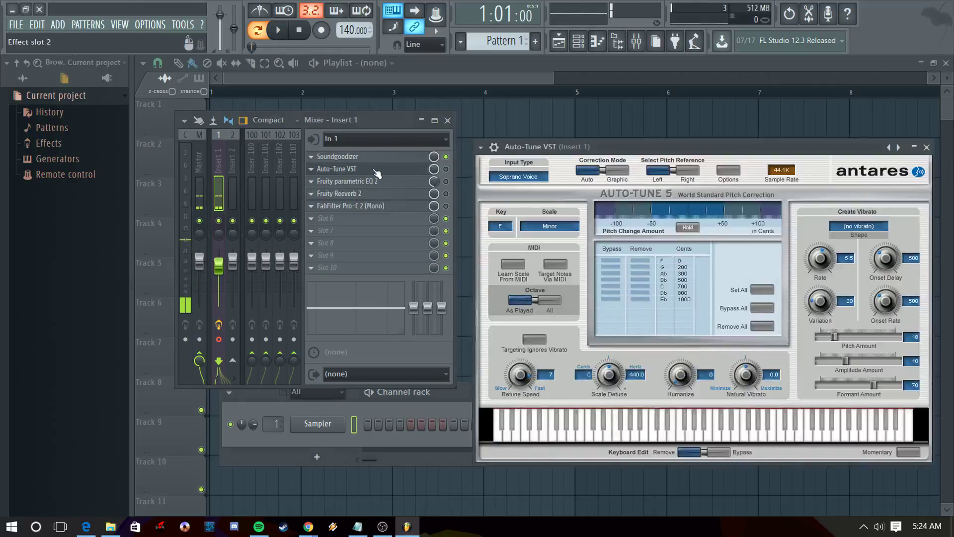
pyautogui.moveTo(616, 146); pyautogui.dragTo(602, 141)
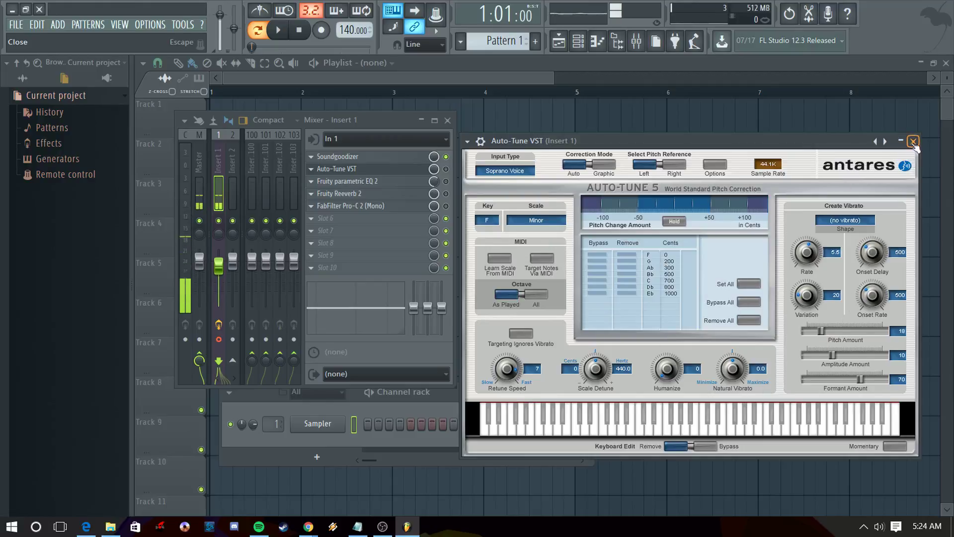
pyautogui.click(914, 140)
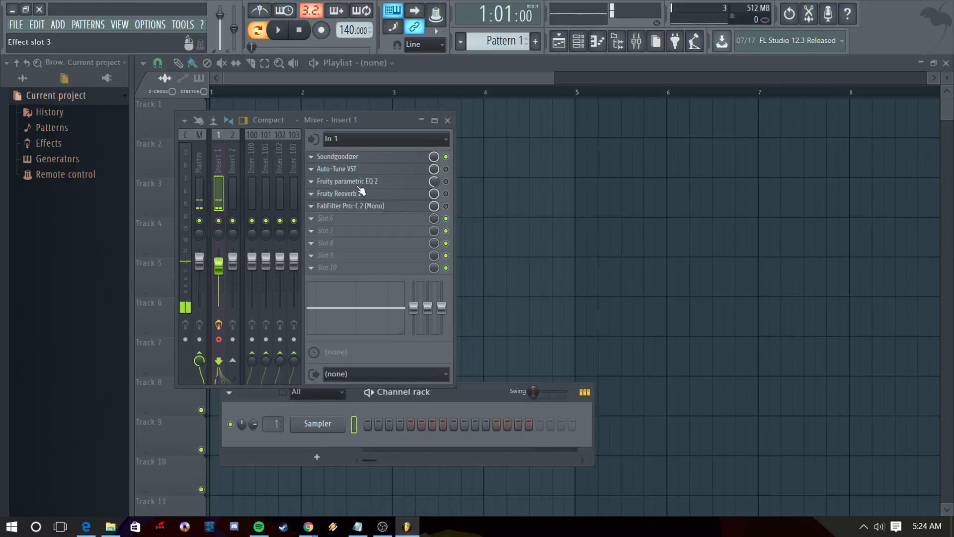
pyautogui.click(447, 169)
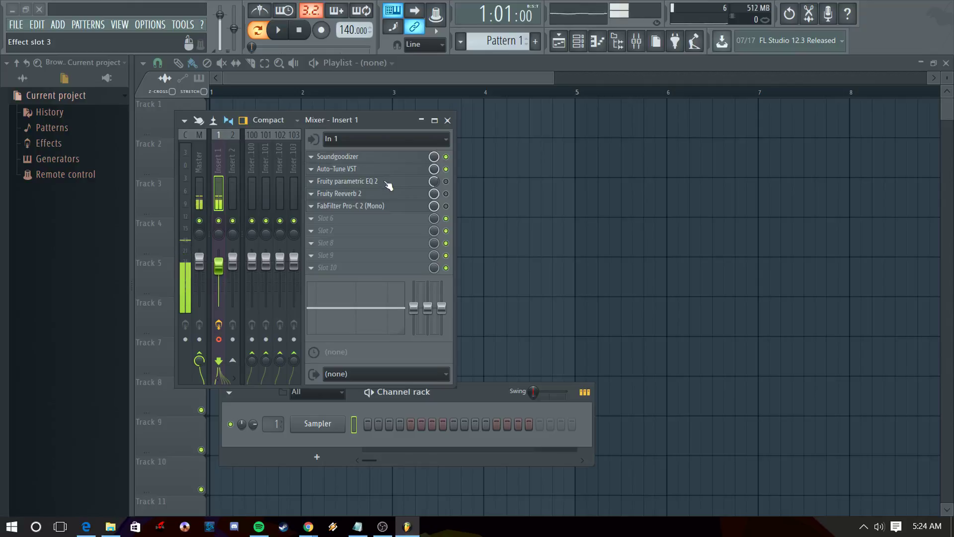
# Step: In Fruity parametric EQ 2, browse band 1's filter types and raise band 7 to about 10419 Hz
pyautogui.click(411, 193)
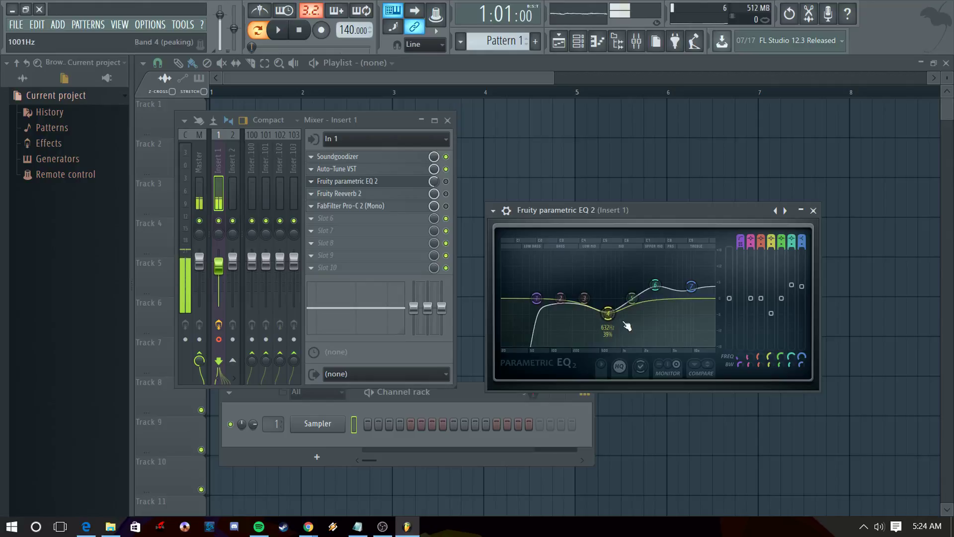
pyautogui.rightClick(537, 300)
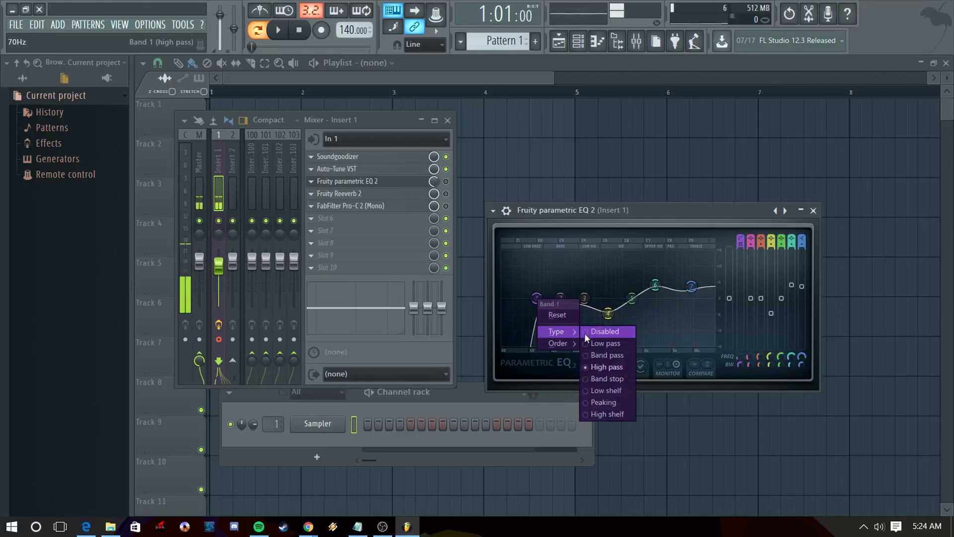
pyautogui.moveTo(557, 331)
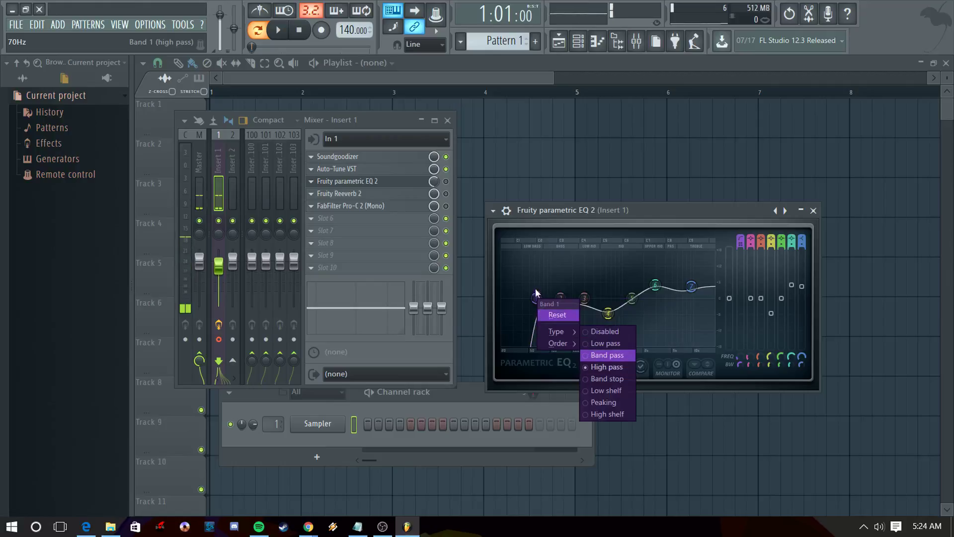
pyautogui.click(530, 290)
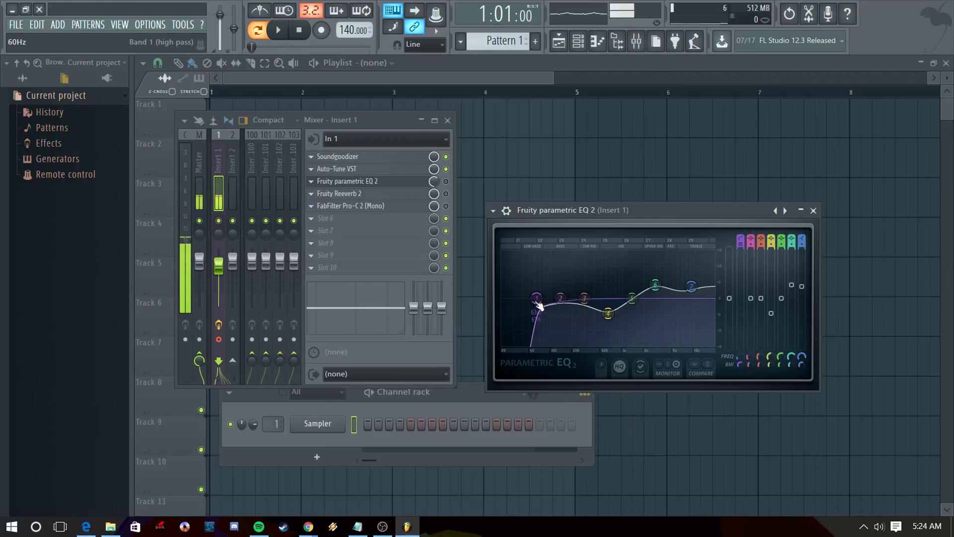
pyautogui.rightClick(536, 300)
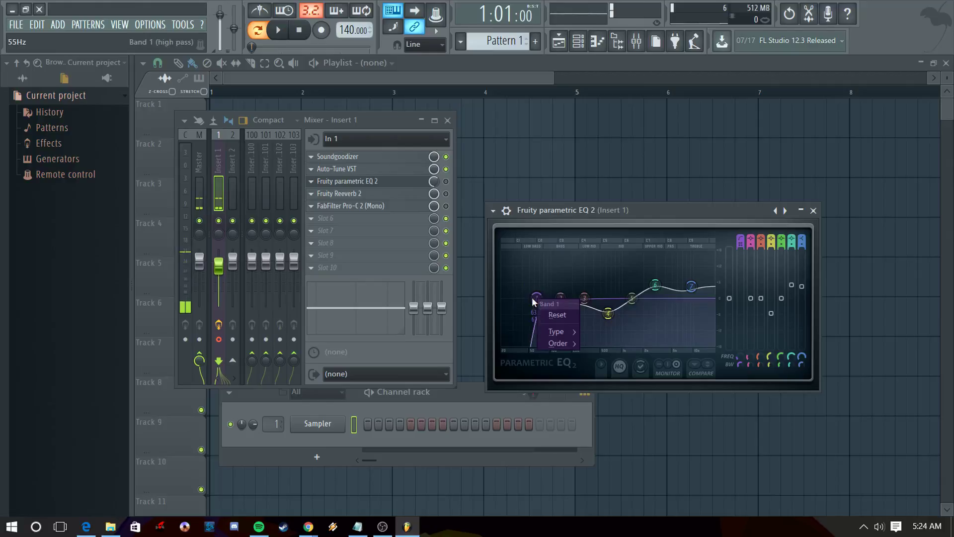
pyautogui.moveTo(558, 343)
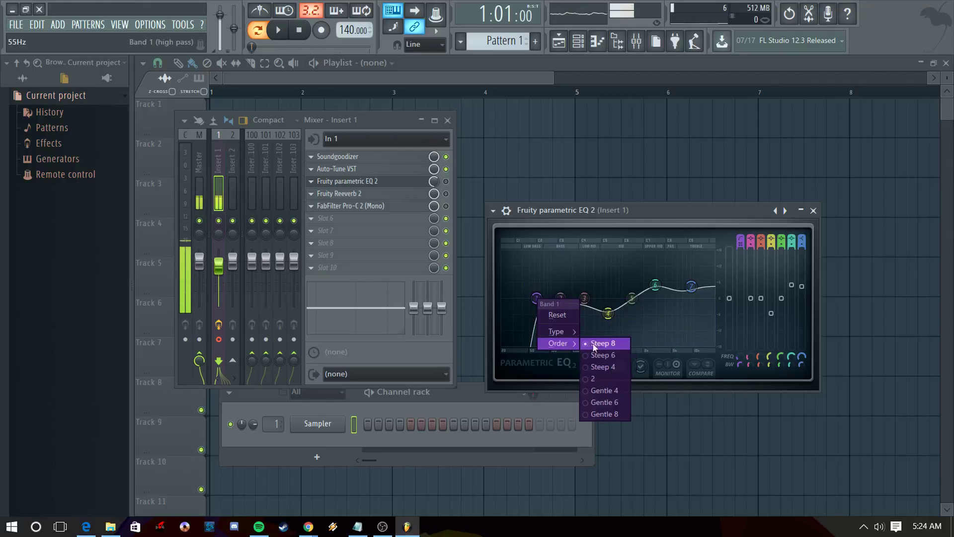
pyautogui.click(627, 280)
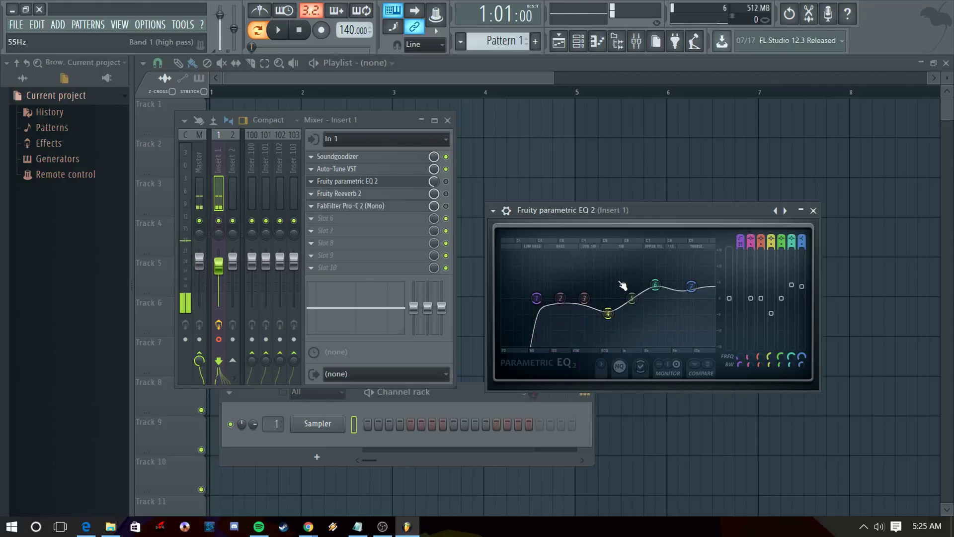
pyautogui.click(609, 313)
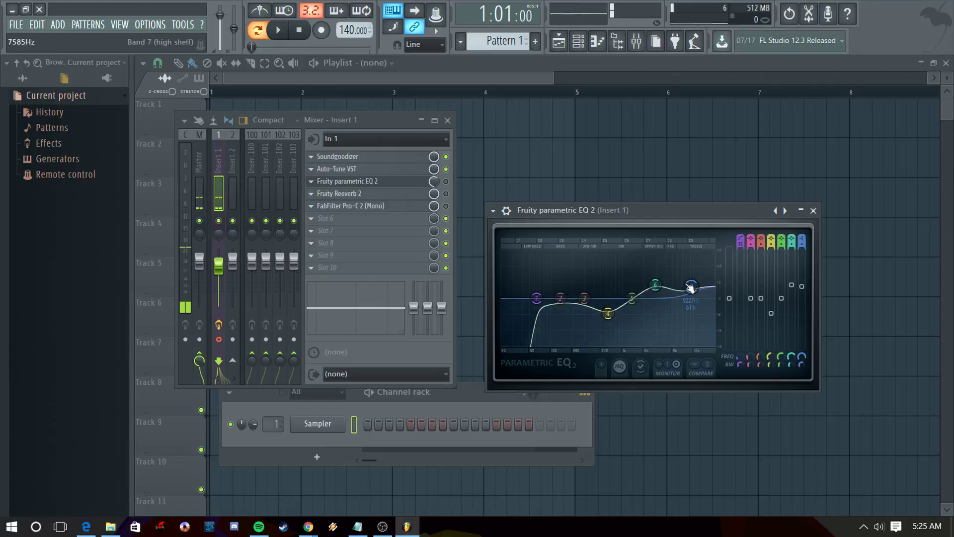
pyautogui.moveTo(691, 287)
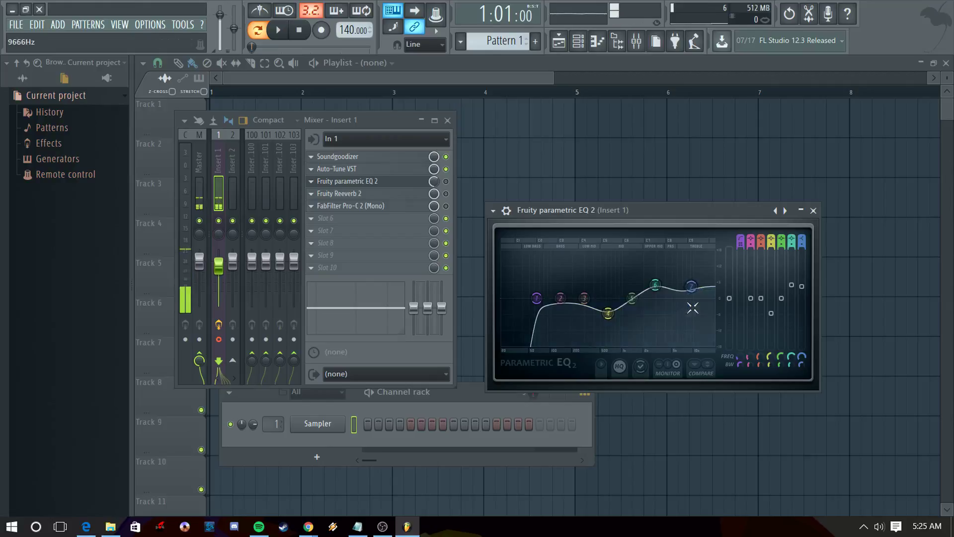
pyautogui.moveTo(690, 290); pyautogui.dragTo(695, 284)
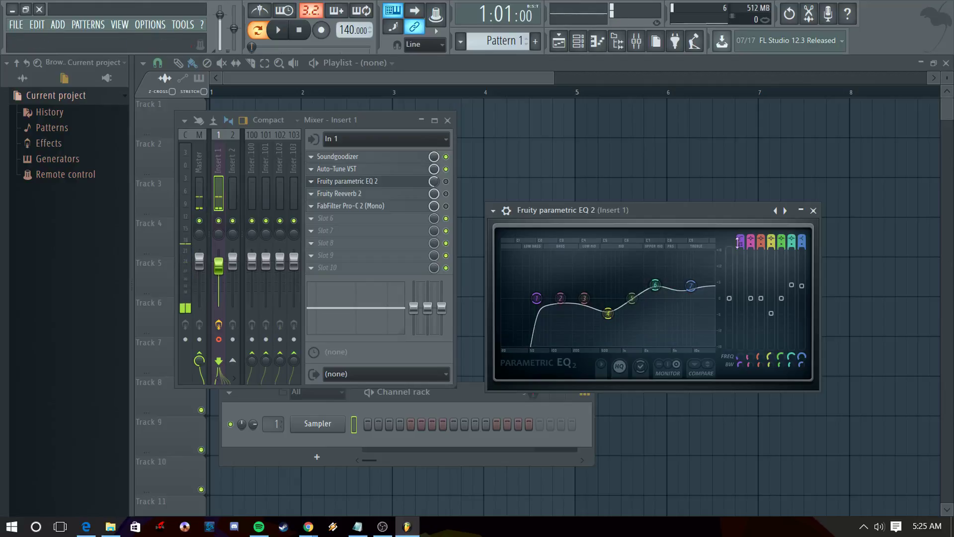
pyautogui.click(815, 212)
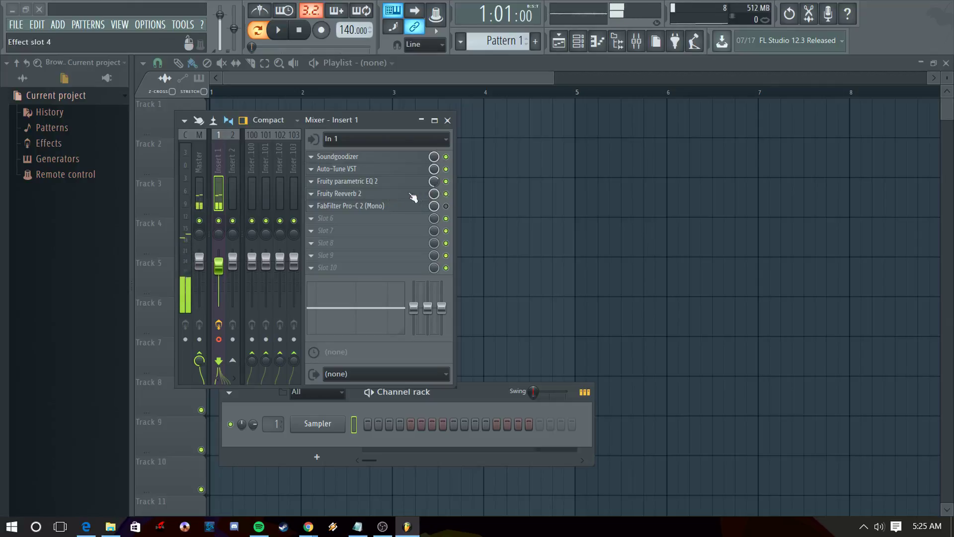
# Step: Drag Fruity Reeverb 2's ER/WET slider down to 45%, then close the reverb window
pyautogui.click(407, 197)
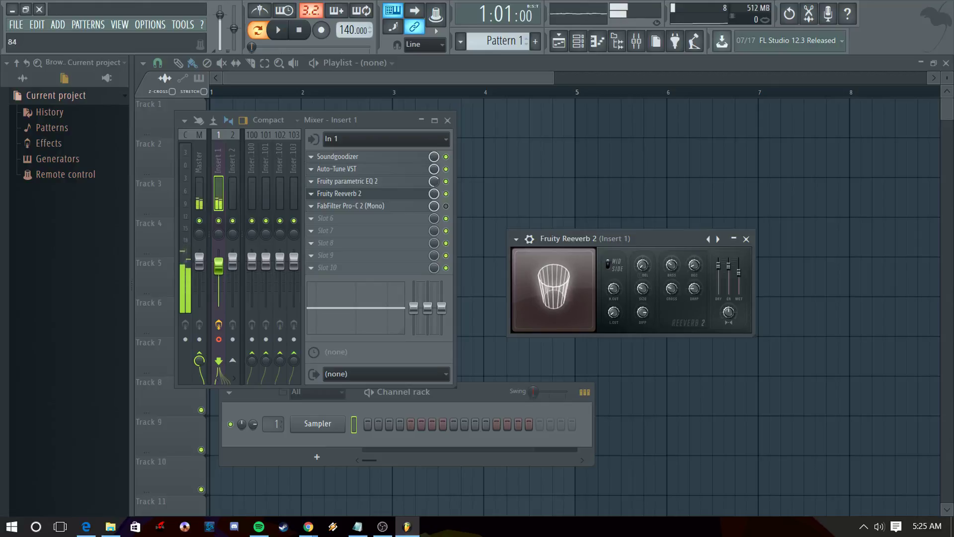
pyautogui.moveTo(728, 269); pyautogui.dragTo(739, 288)
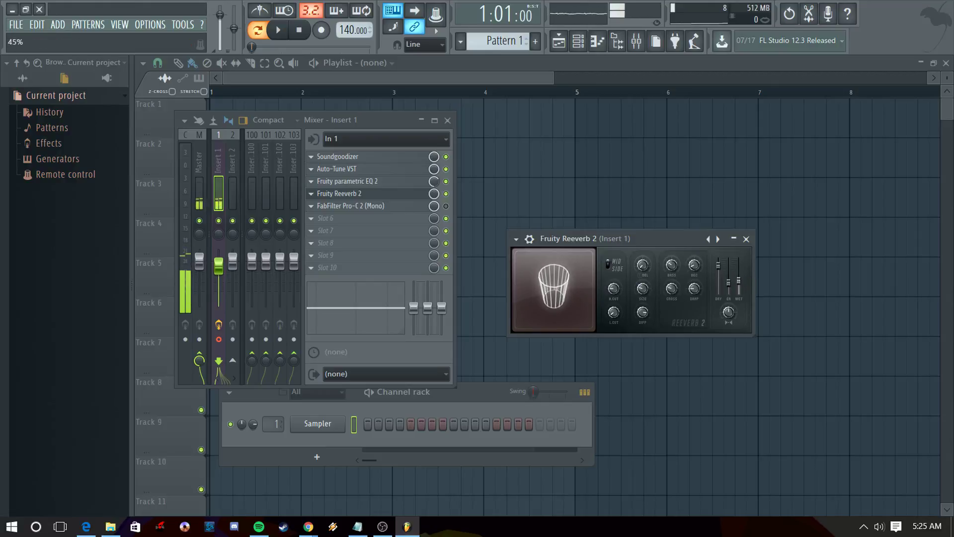
pyautogui.click(745, 239)
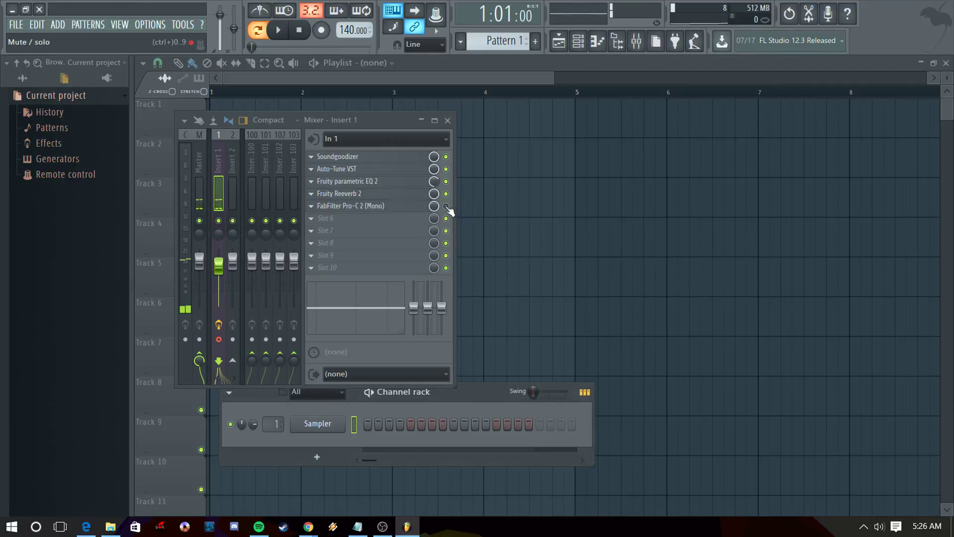